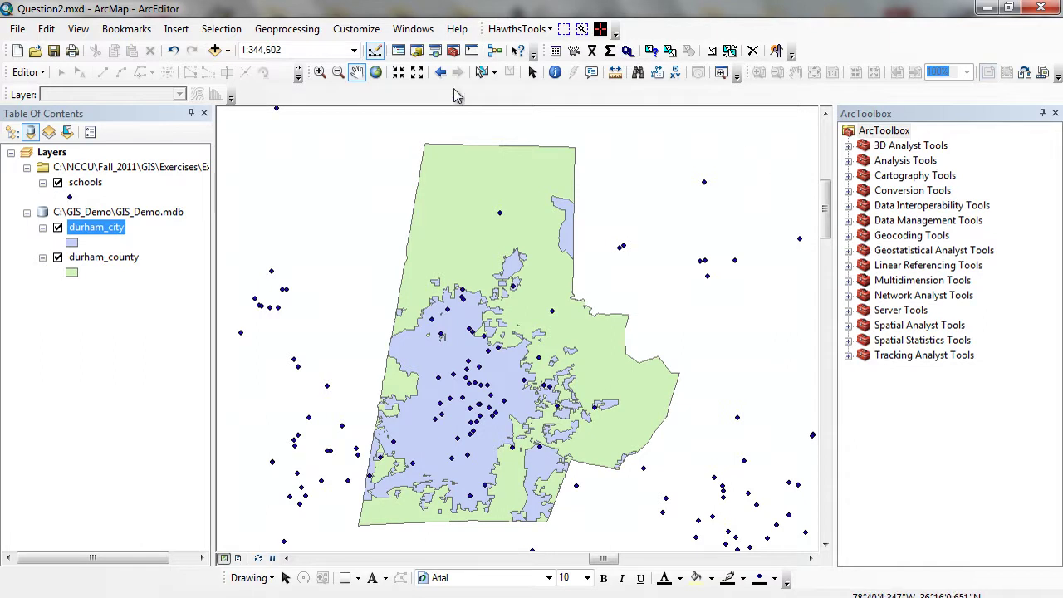
Zoom from the full extent onto Durham County, hide durham_county, then zoom closer on the city
click(375, 72)
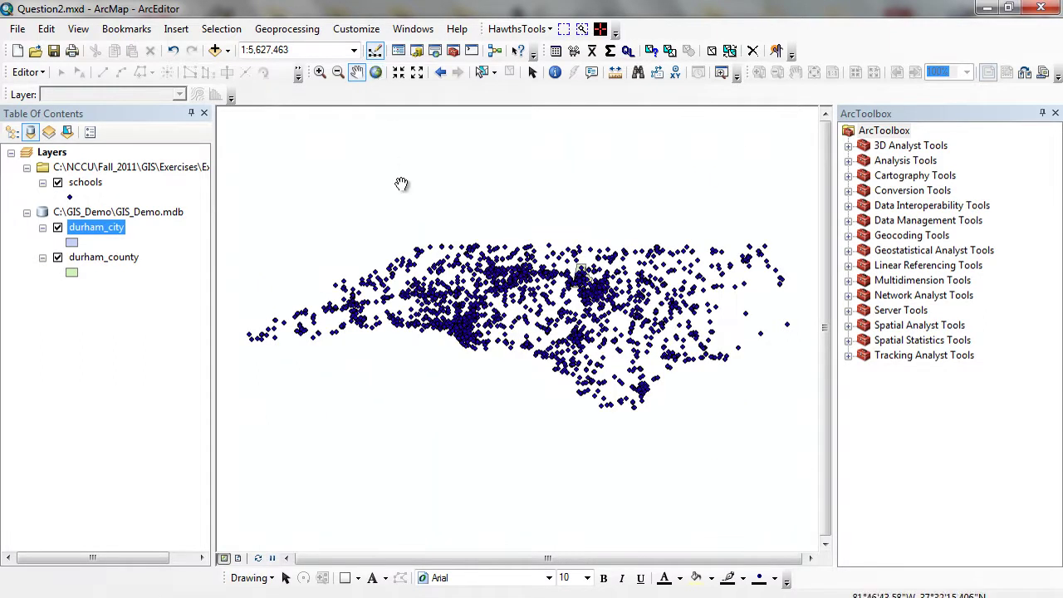
click(321, 73)
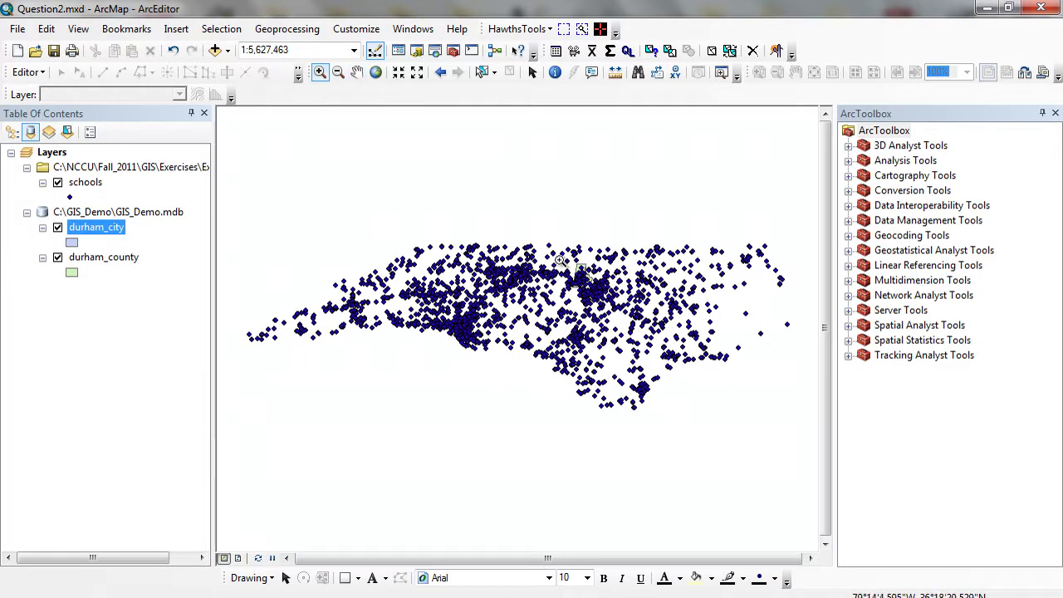
drag(563, 249, 621, 299)
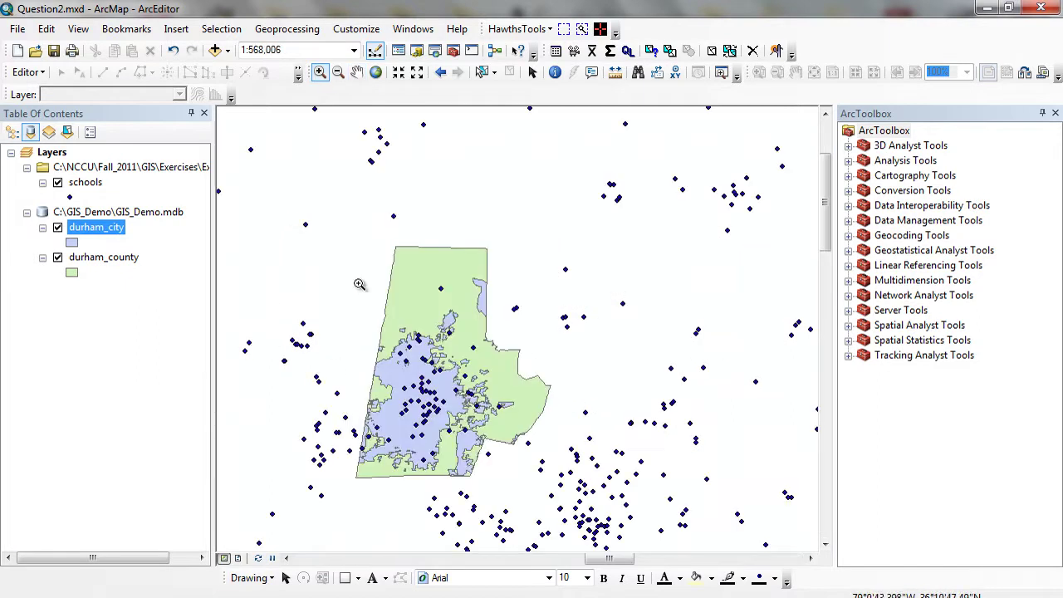
drag(294, 219, 591, 476)
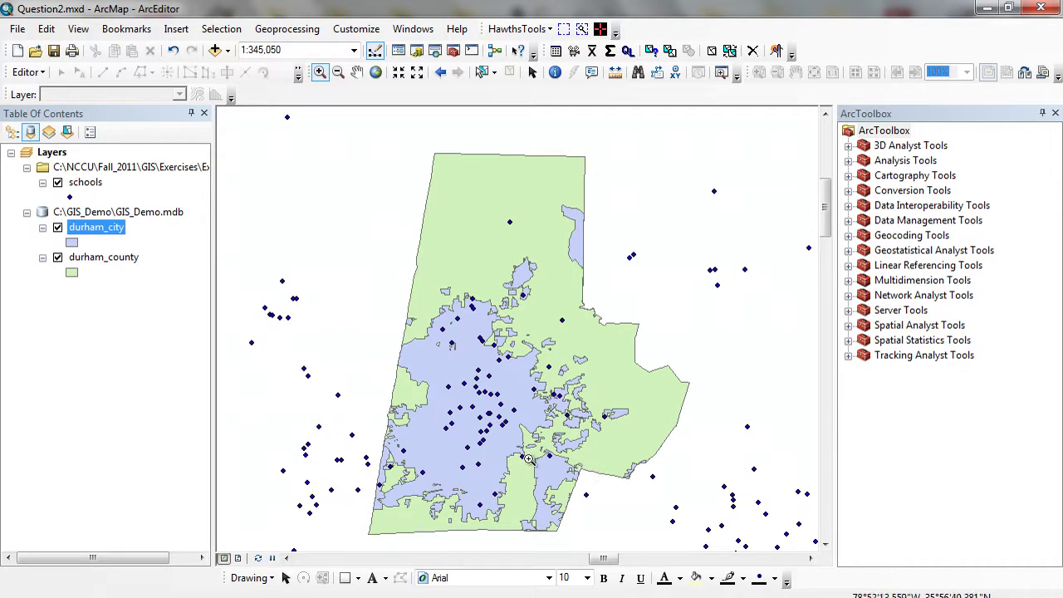
click(58, 259)
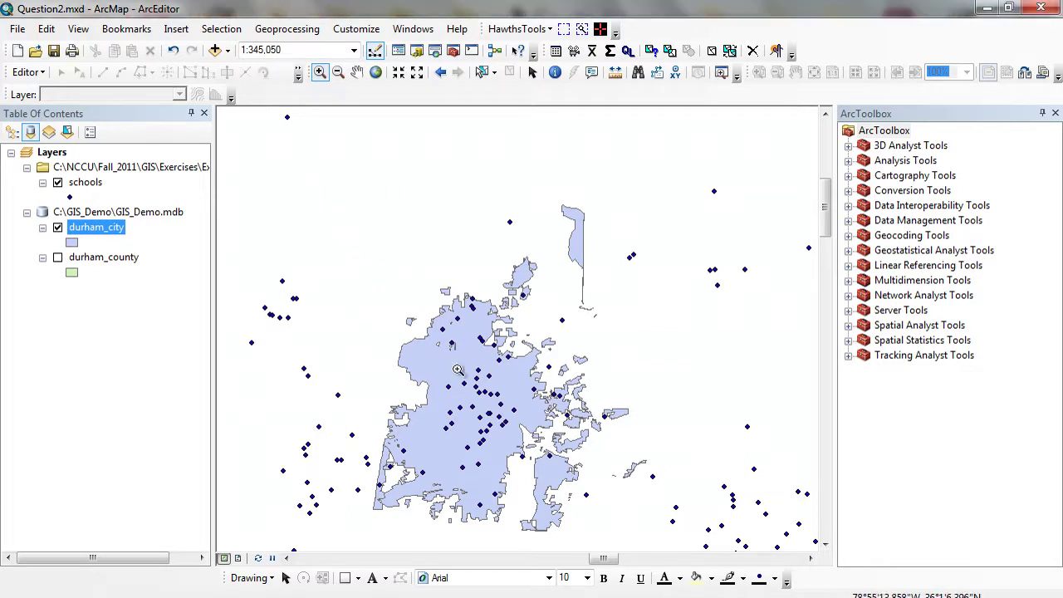
drag(312, 183, 707, 555)
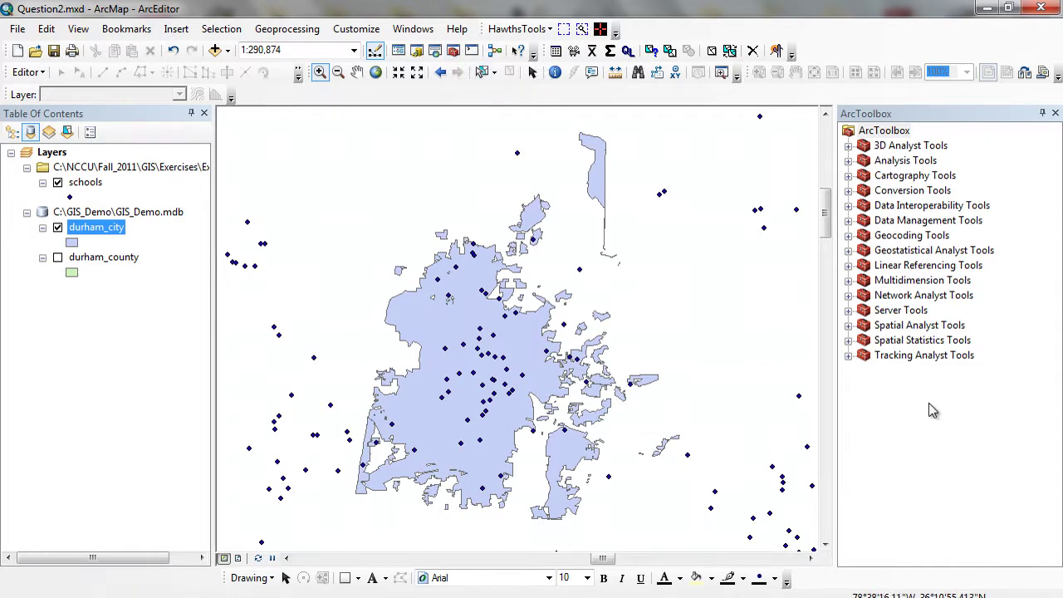
Open the Clip tool from Analysis Tools > Extract in ArcToolbox
click(848, 160)
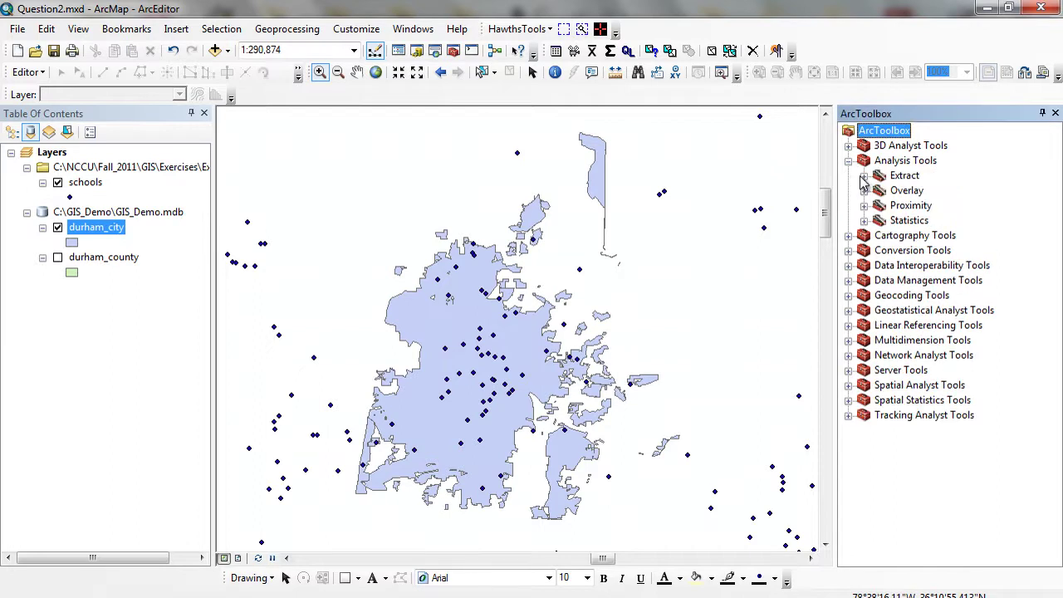
click(863, 176)
click(915, 191)
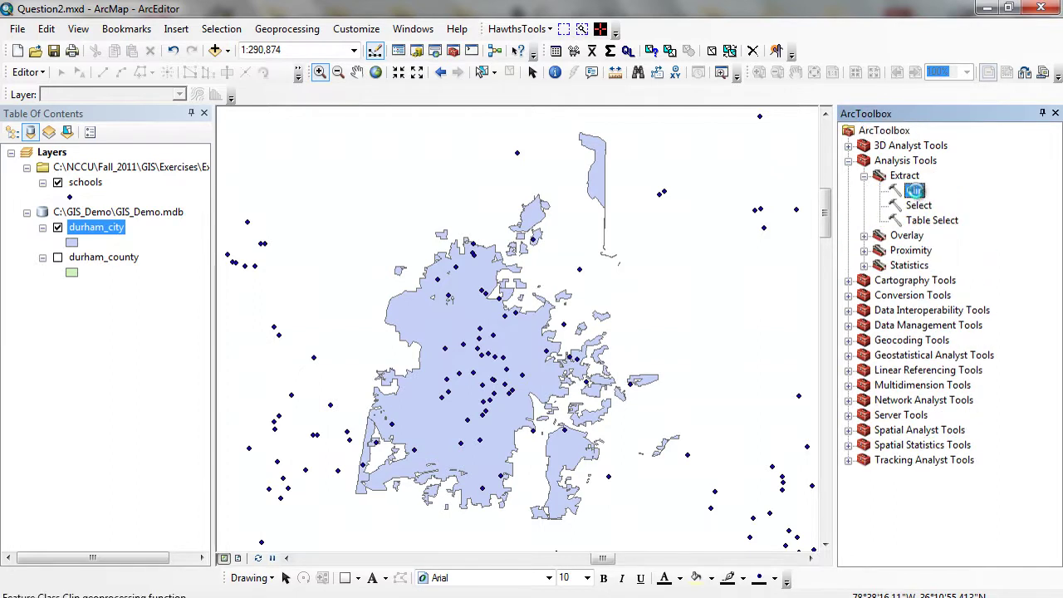
double_click(914, 191)
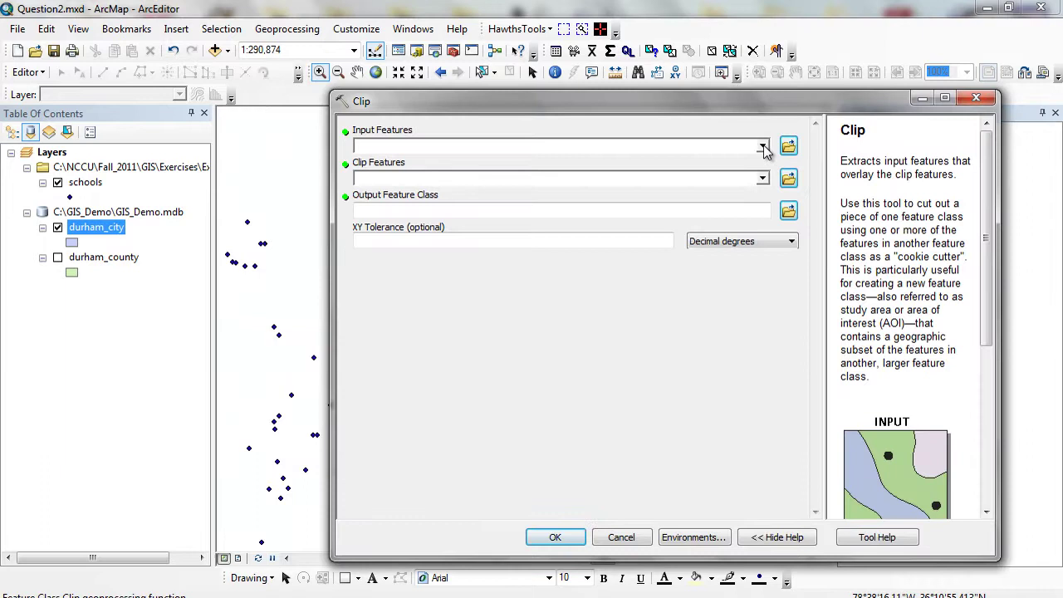
Choose schools as Input Features and durham_city as Clip Features, and browse for the output
click(763, 147)
click(414, 164)
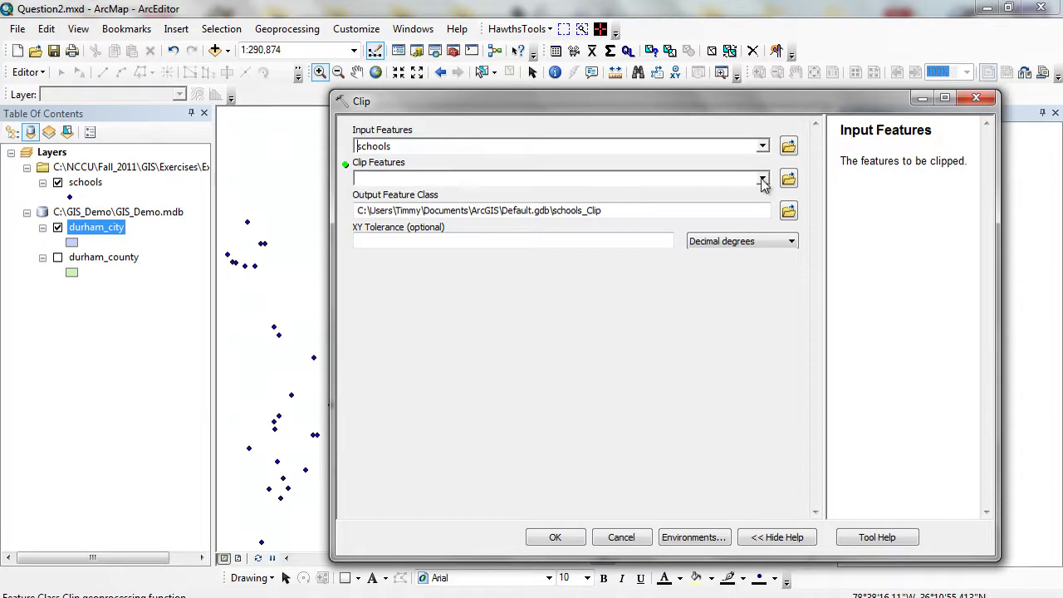
click(762, 180)
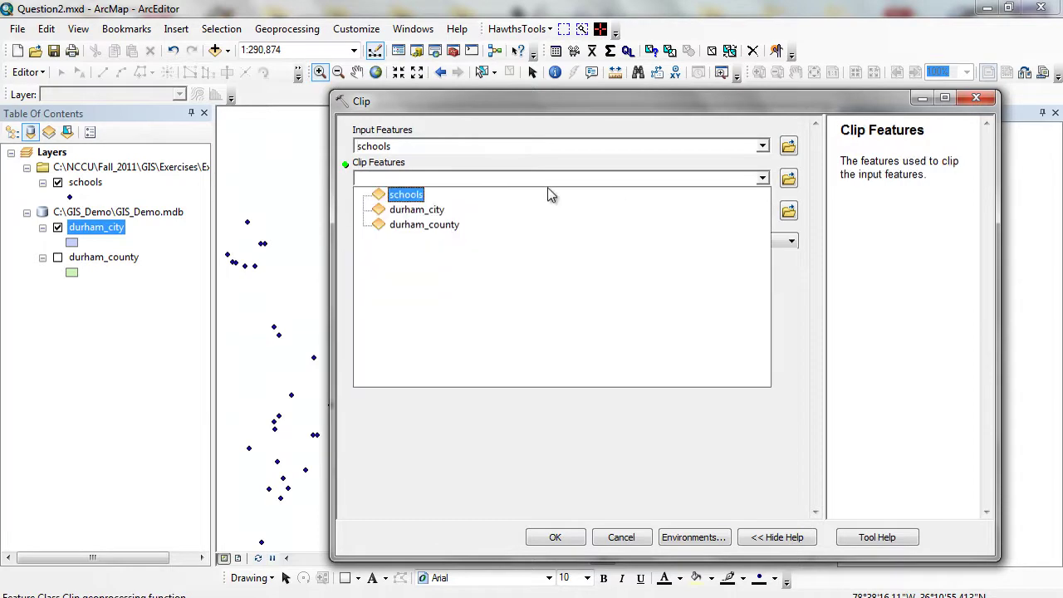
click(434, 213)
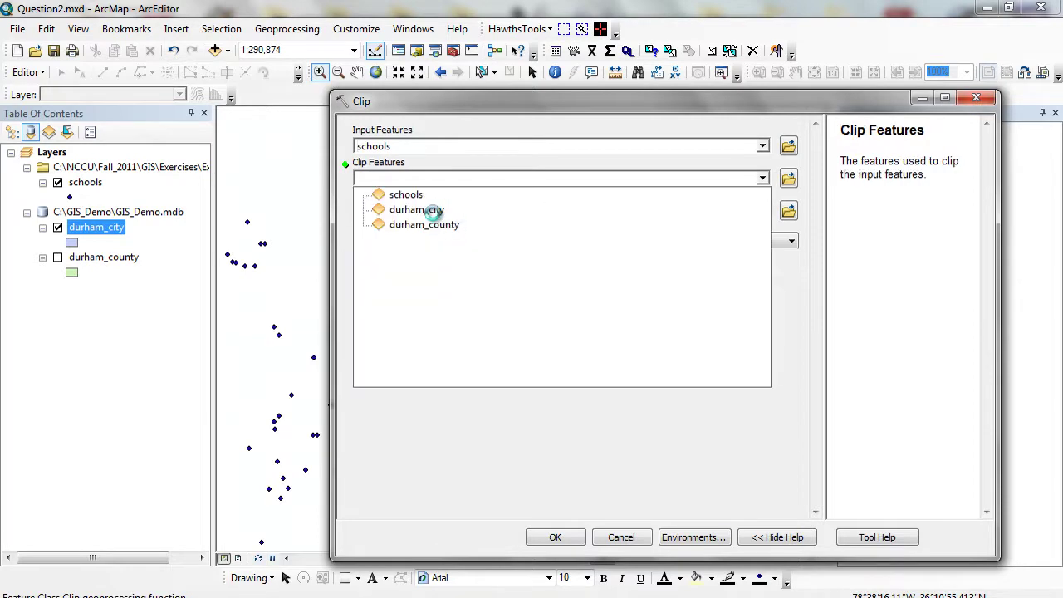
click(789, 213)
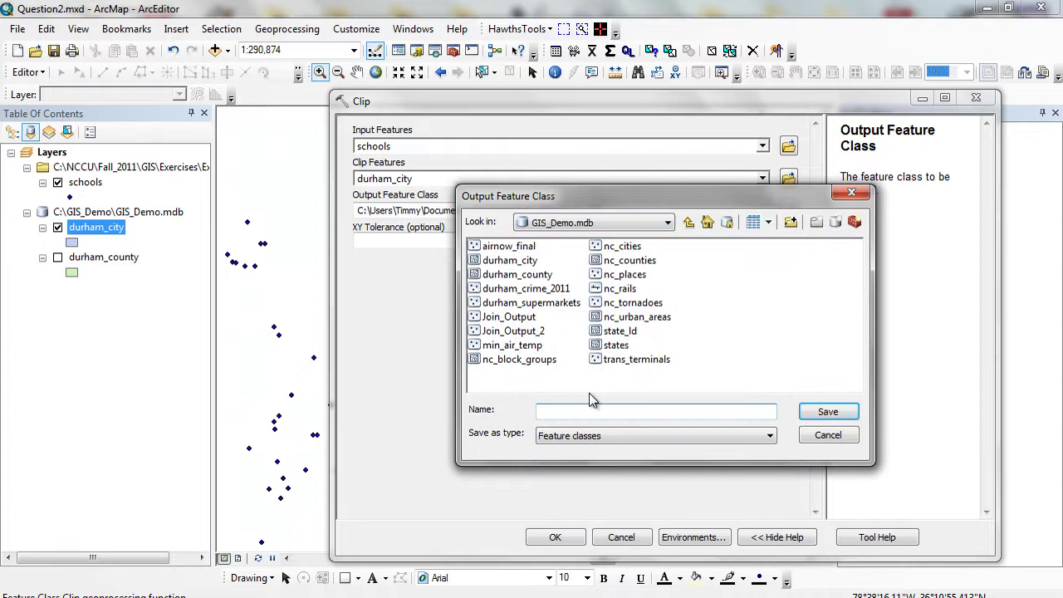
Name the clip output feature class schools_clip inside GIS_Demo.mdb
text(sh)
text(choo)
key(BackSpace)
key(BackSpace)
text(o)
key(BackSpace)
key(BackSpace)
key(BackSpace)
text(chool)
key(Return)
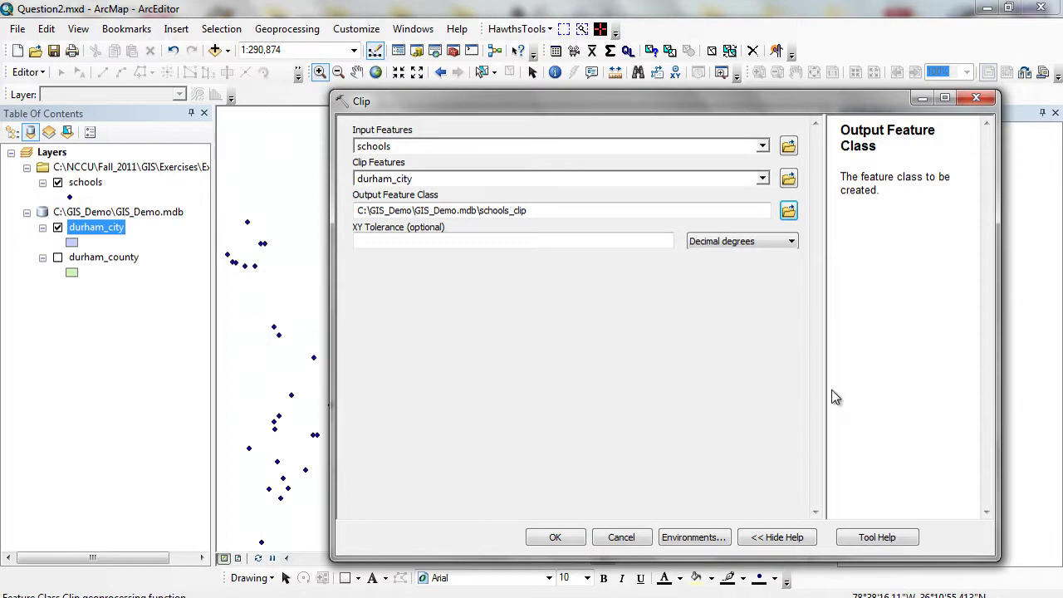
Run the Clip and wait for the schools_clip layer to appear on the map
click(551, 540)
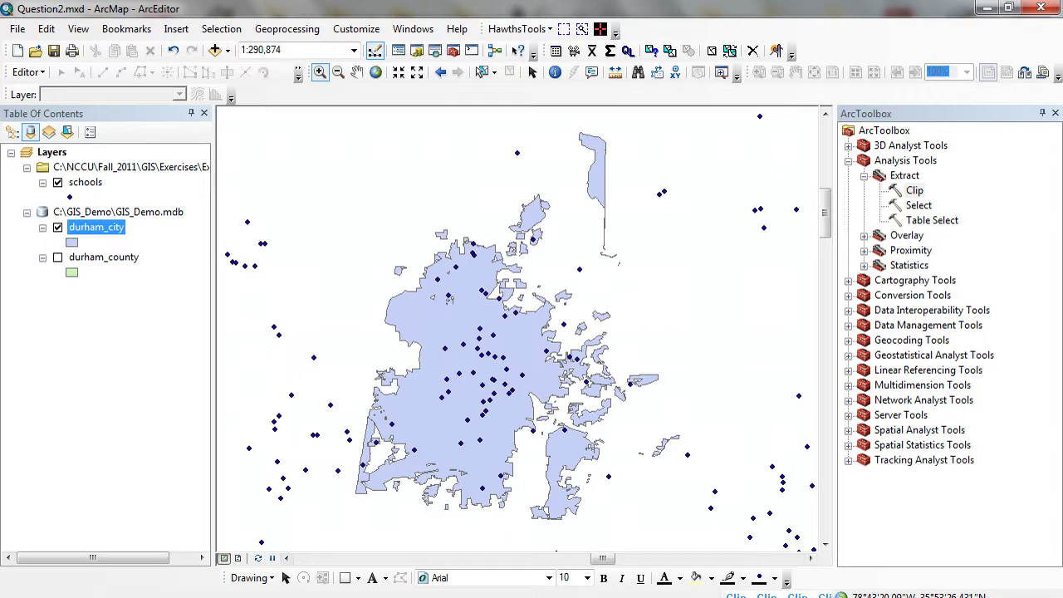
mouse_move(692, 596)
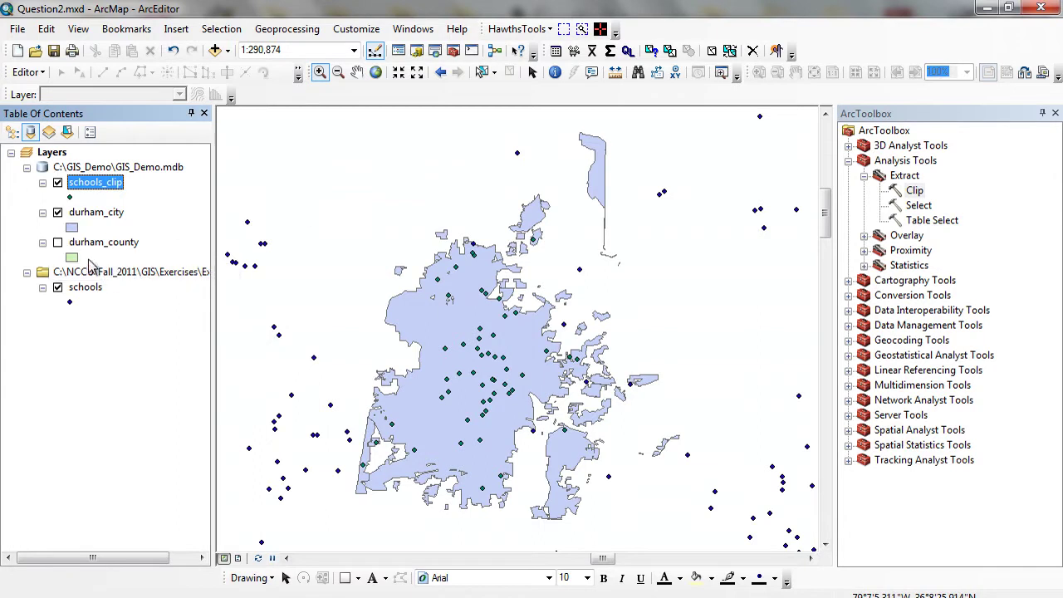
Hide schools, zoom toward the northern city boundary, and show schools again to compare
click(58, 287)
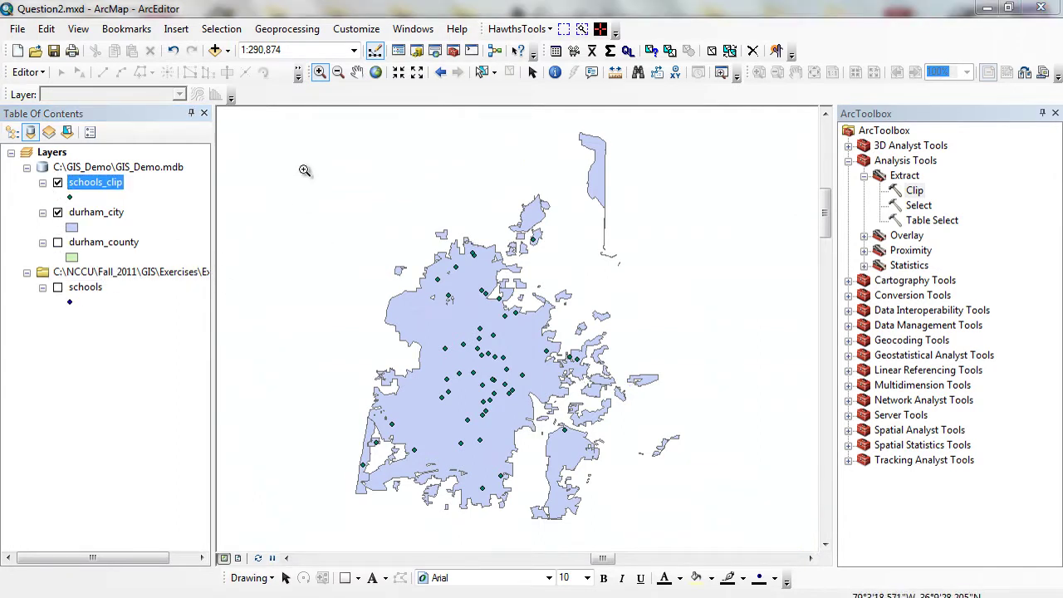
drag(304, 169, 711, 522)
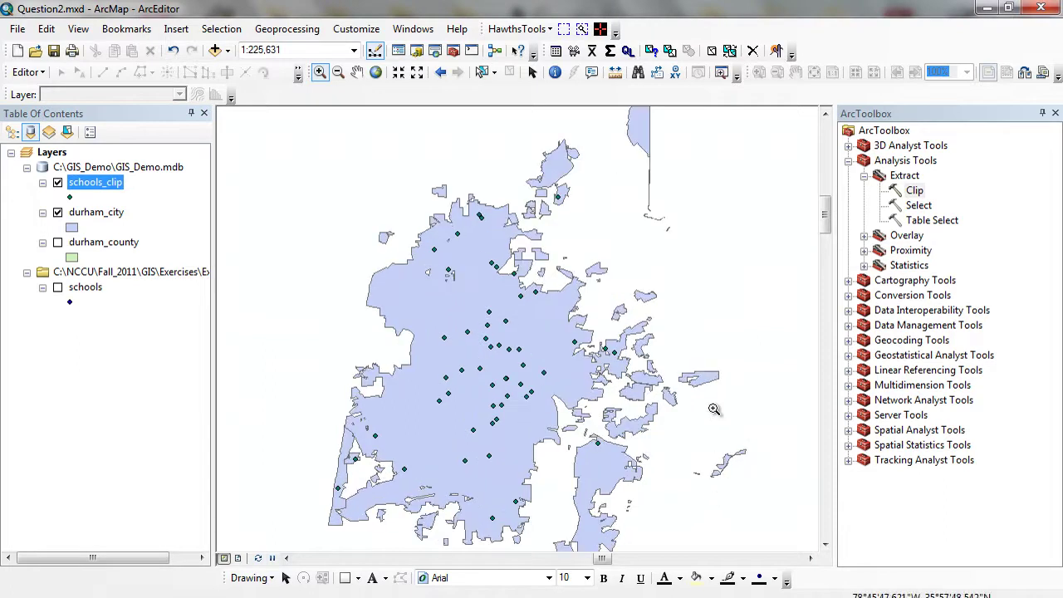
drag(377, 178, 647, 364)
click(57, 287)
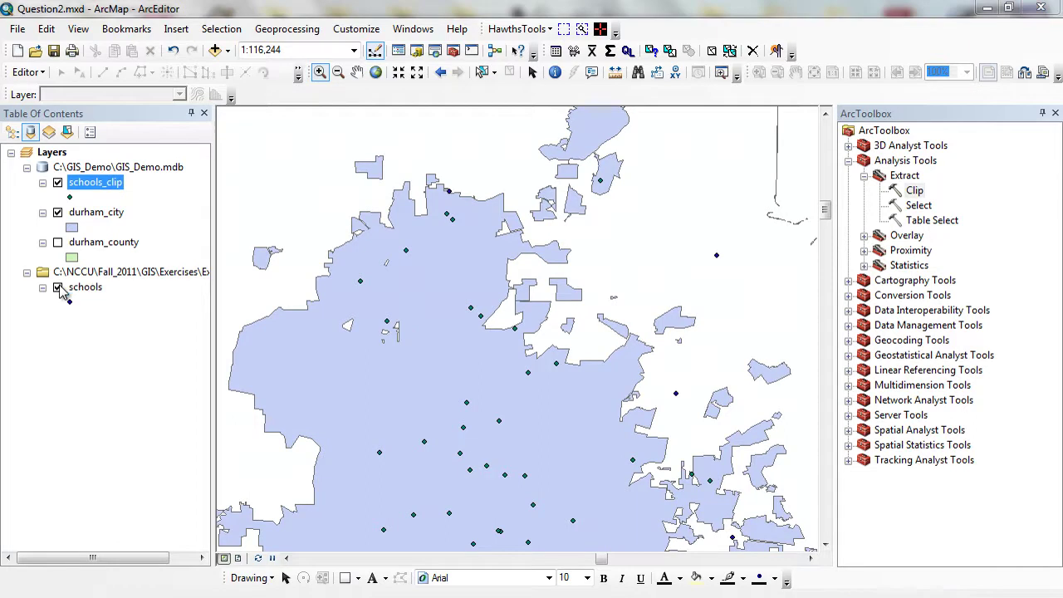
drag(411, 155, 565, 279)
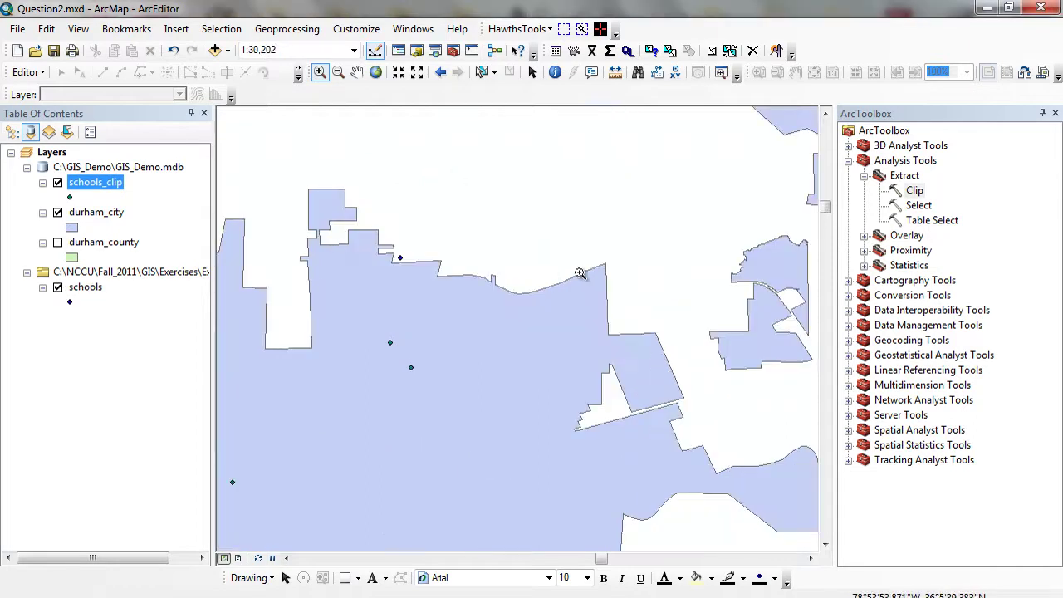
click(555, 72)
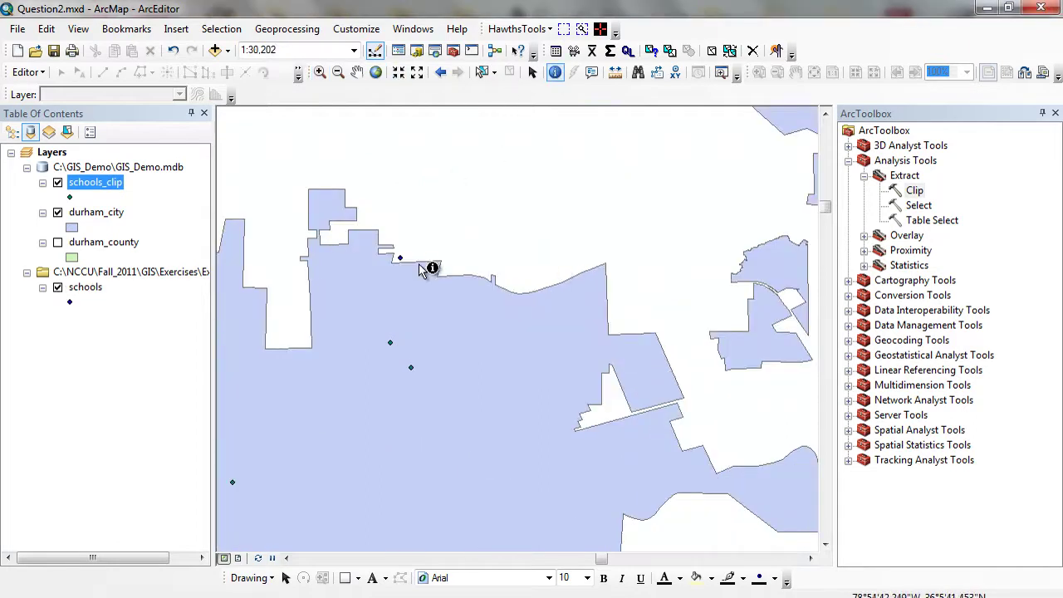
click(401, 261)
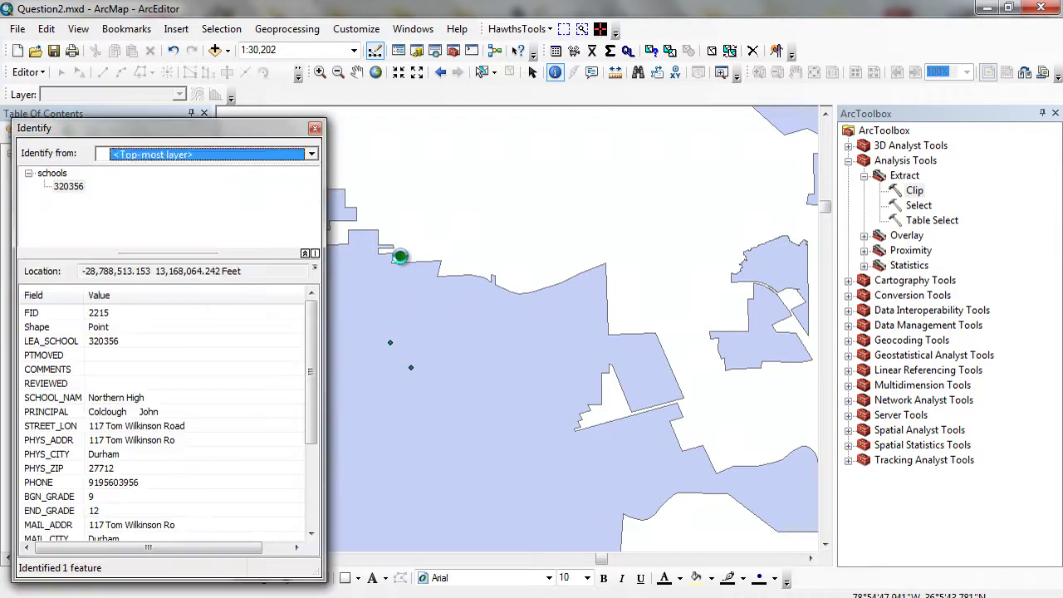
drag(314, 343, 320, 212)
click(315, 130)
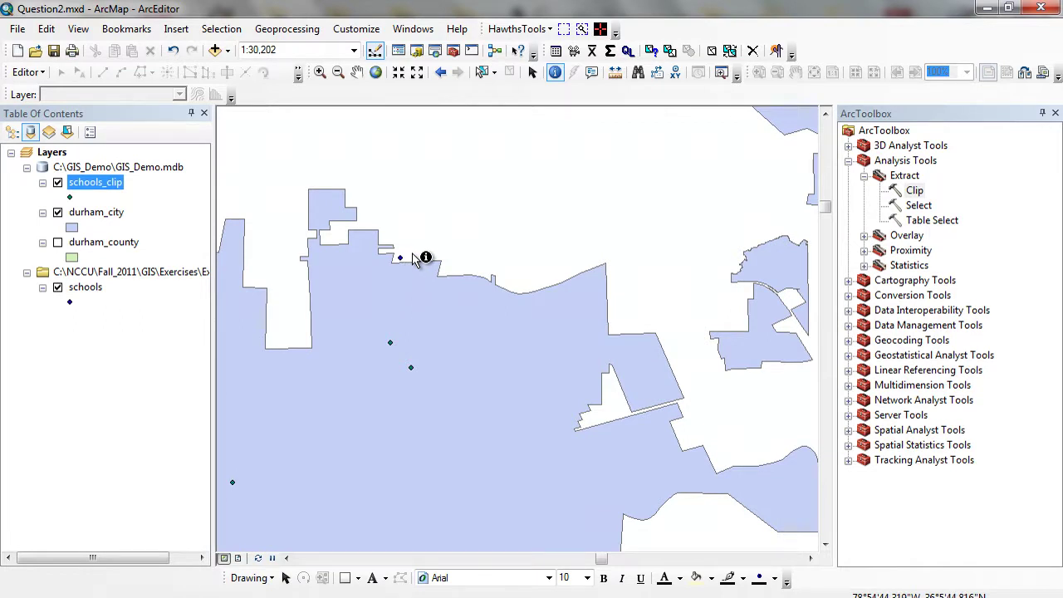
Zoom out one step and pan across the city to view more school points
click(338, 73)
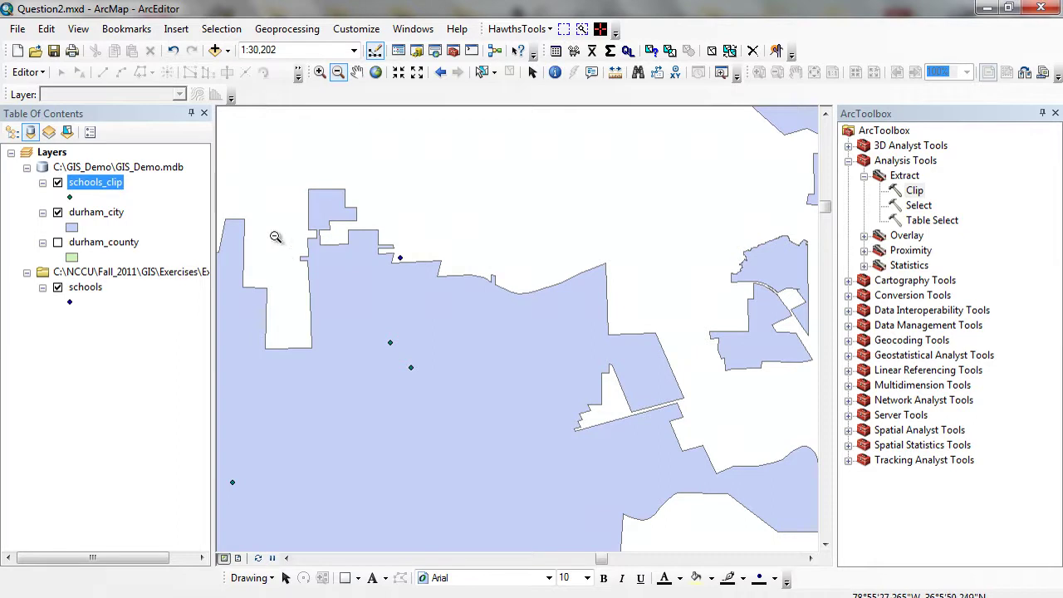
click(644, 522)
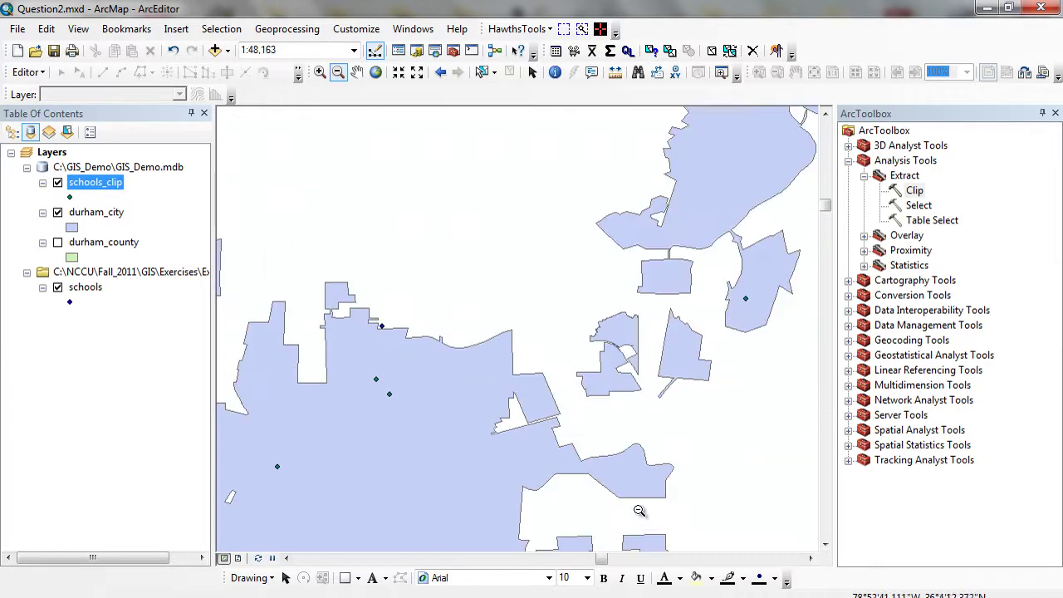
click(357, 73)
drag(453, 428, 569, 174)
drag(556, 475, 458, 347)
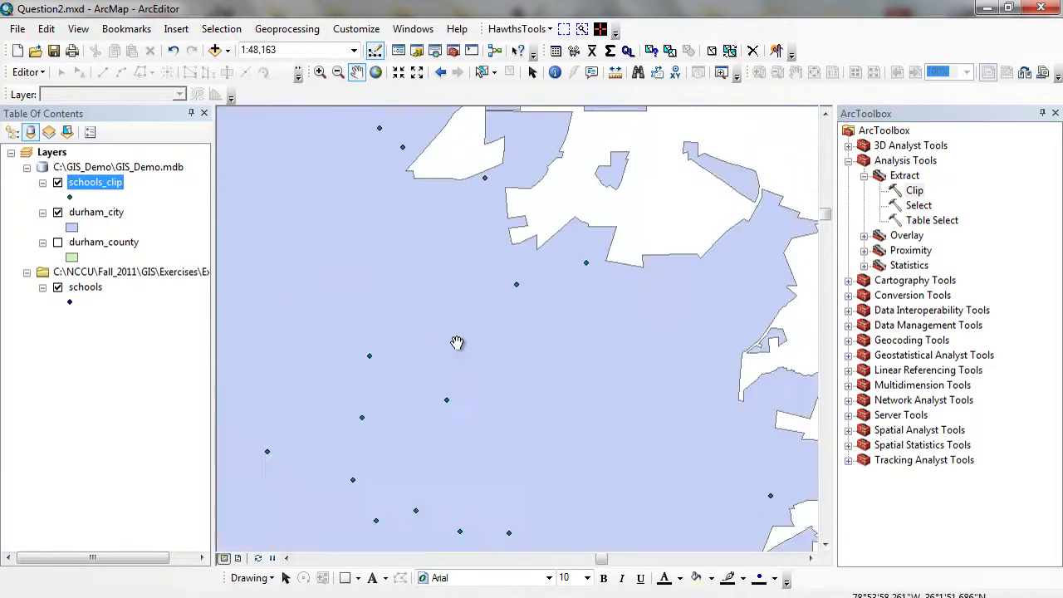
drag(581, 517, 363, 302)
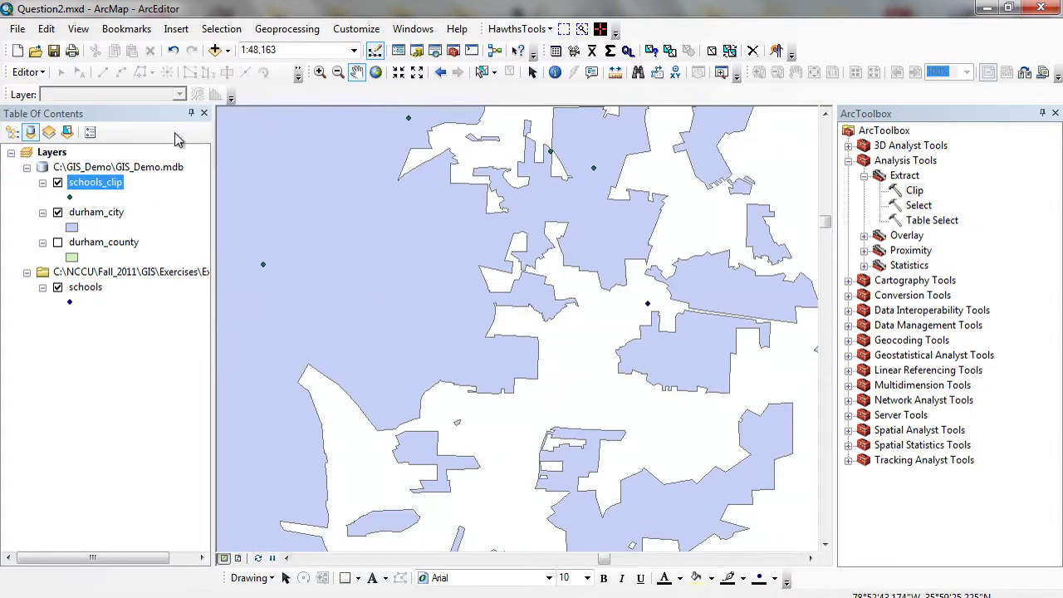
Zoom to the durham_city layer extent and hide the original schools layer
right_click(107, 216)
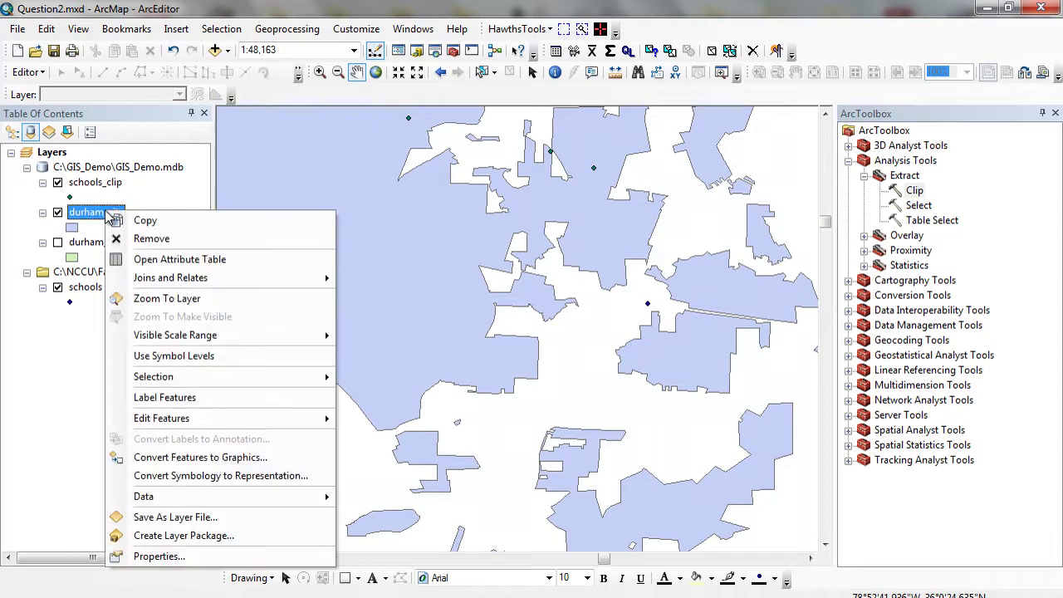
click(166, 305)
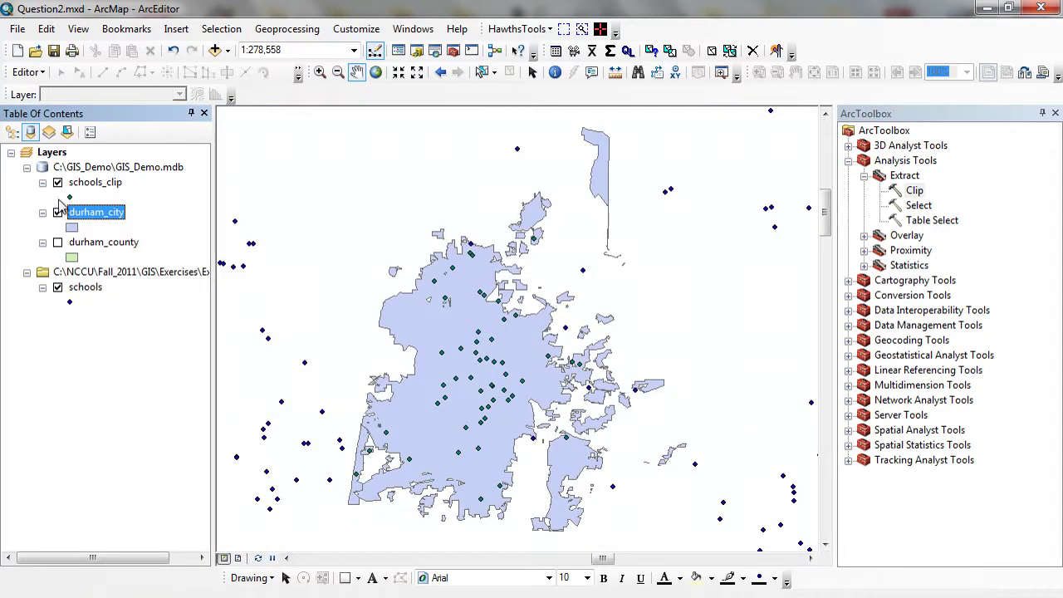
click(57, 287)
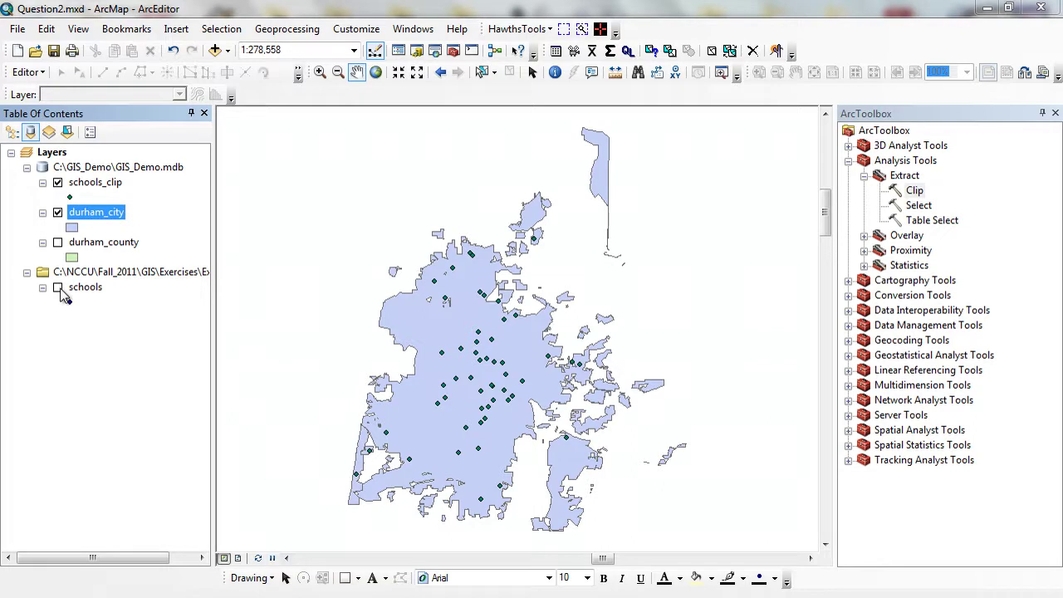